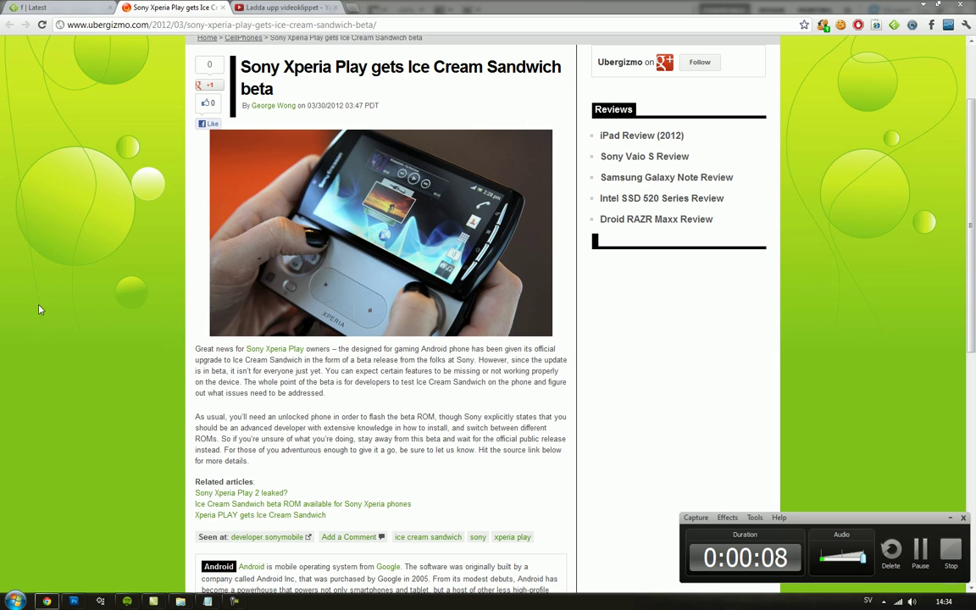
Minimize the screen recorder widget so the Xperia Play article is fully visible
click(950, 518)
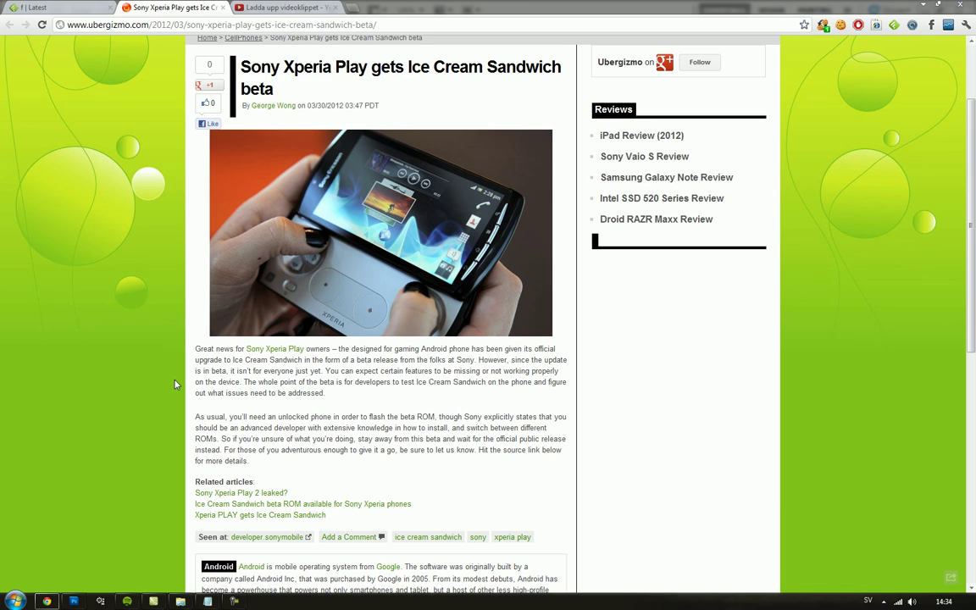